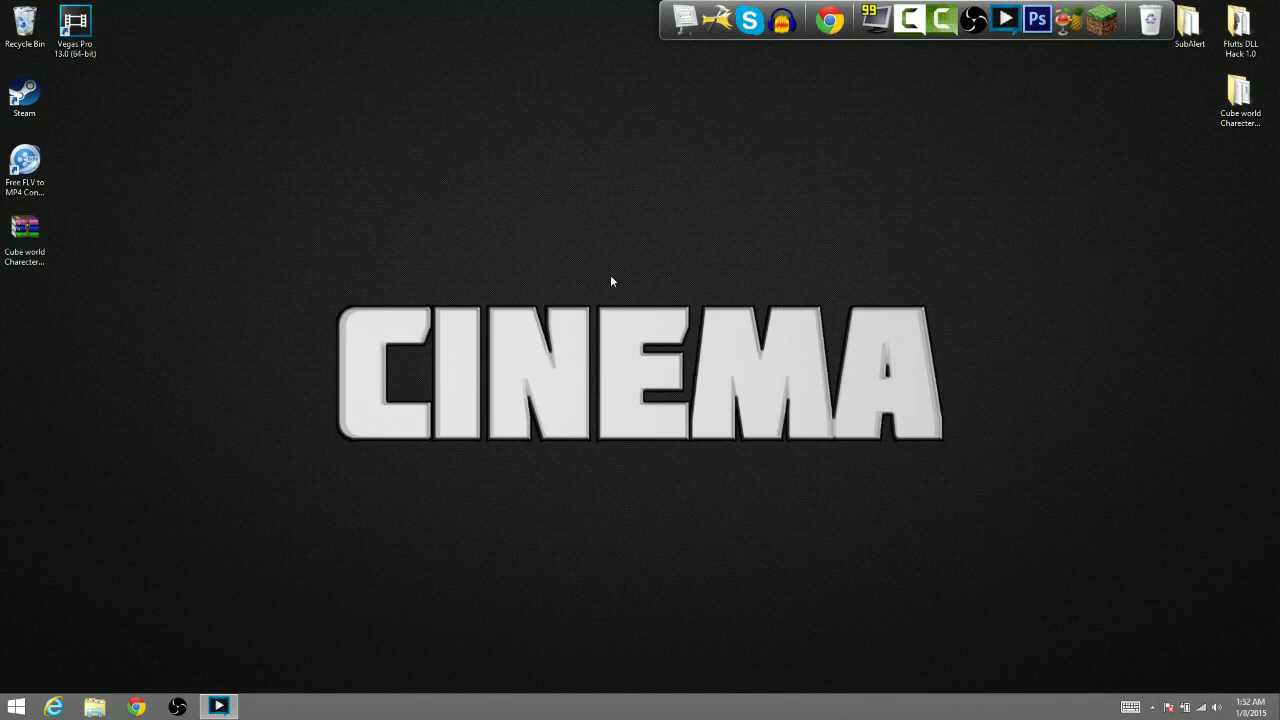
Open Windows Sound settings to the recording devices, showing Blue Snowball as the default microphone.
left_click_drag(274, 162, 1078, 526)
right_click(1216, 707)
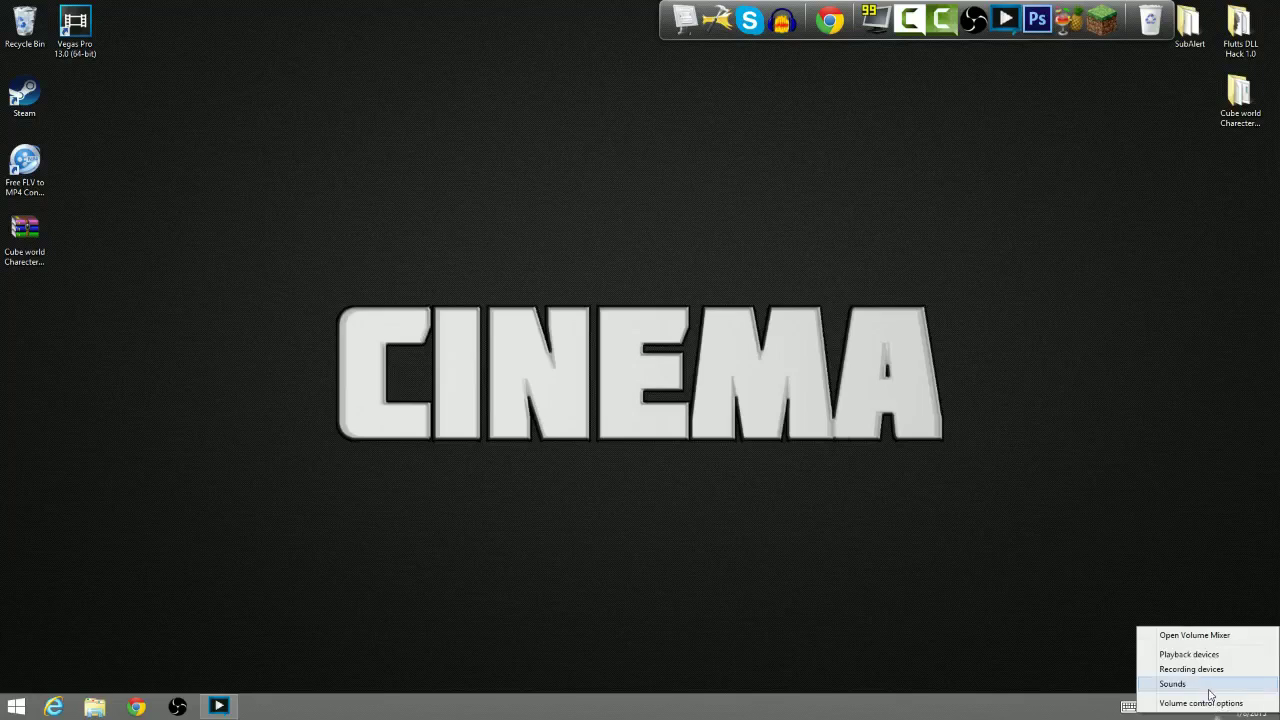
left_click(1205, 671)
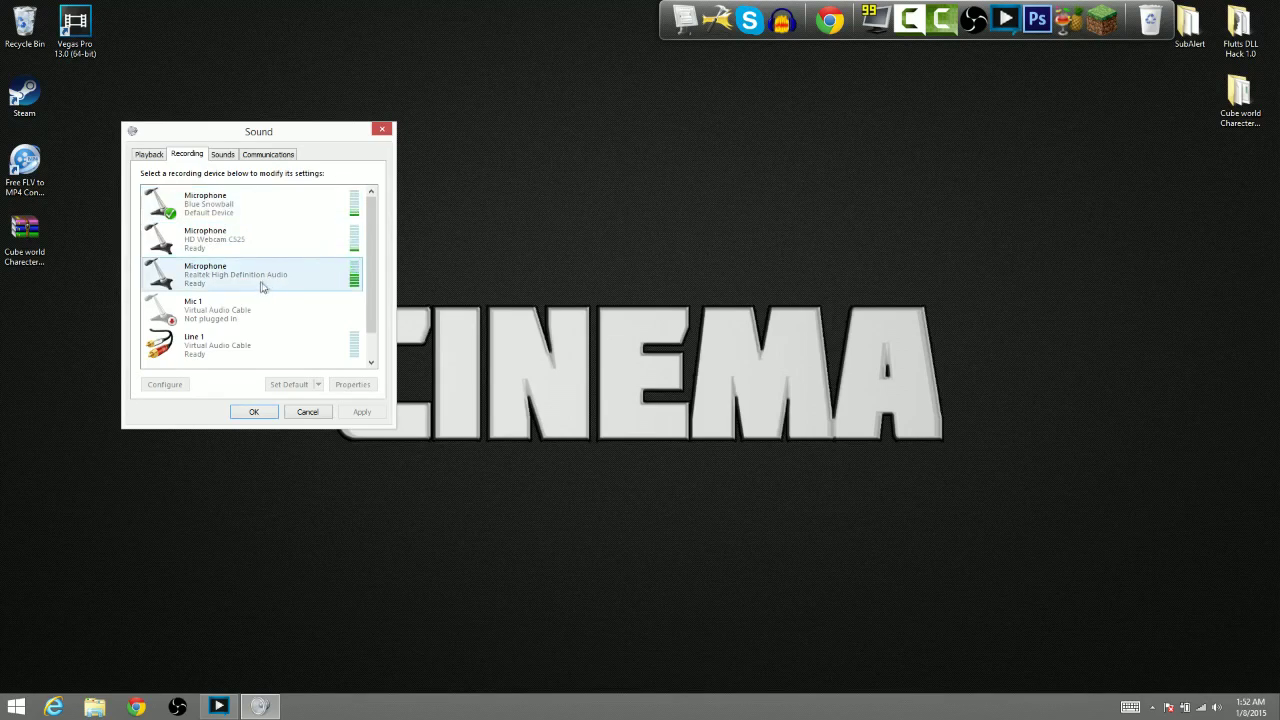
Open the Realtek microphone's properties and check its level and boost settings.
left_click(262, 287)
left_click(352, 384)
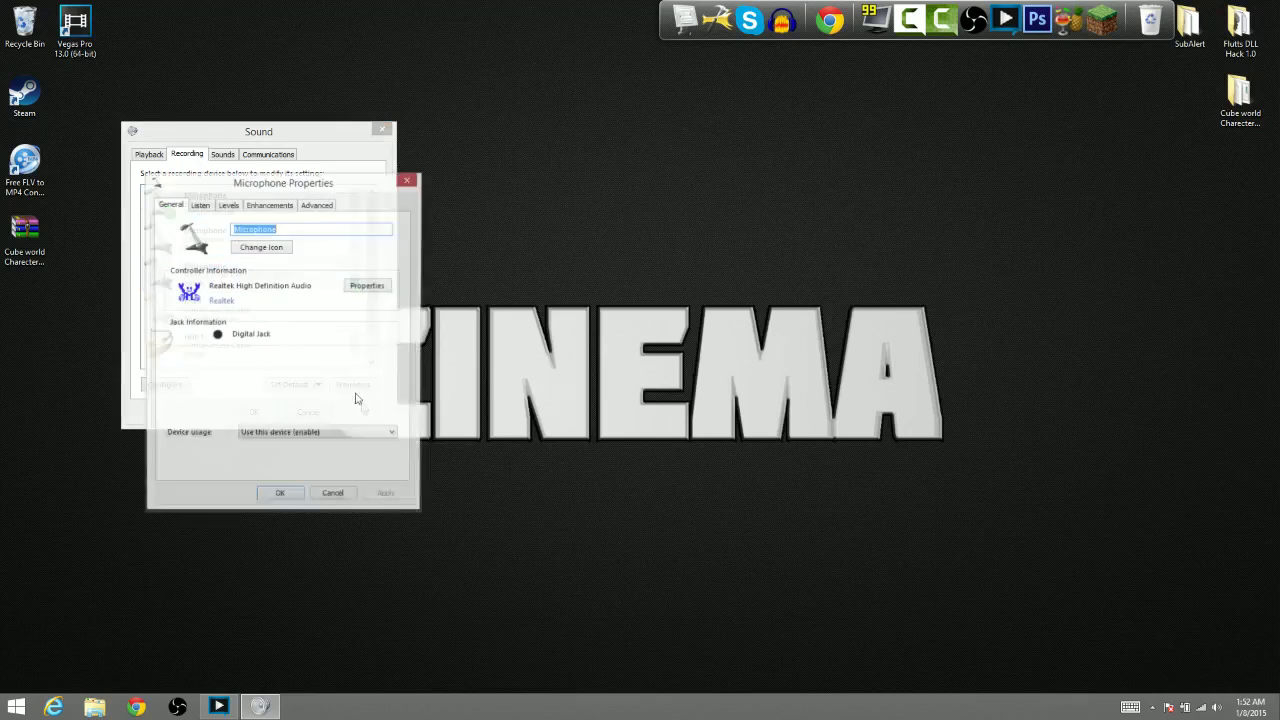
left_click(226, 206)
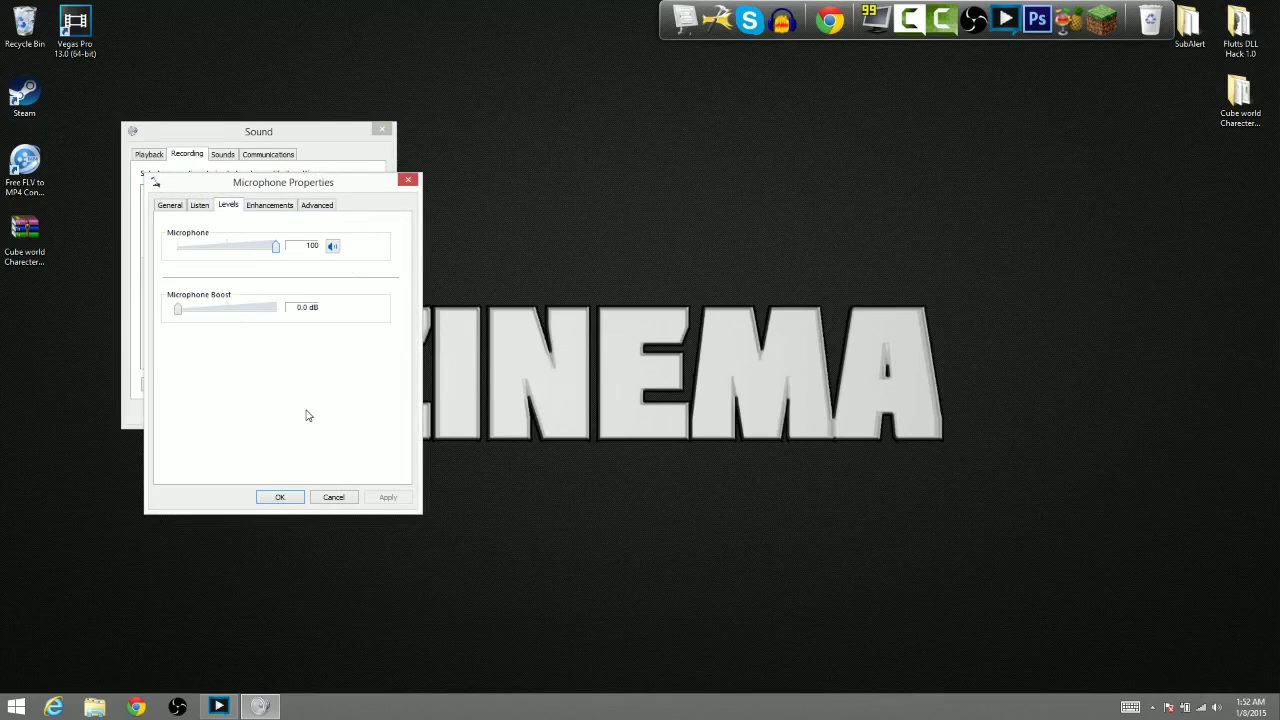
left_click_drag(330, 185, 700, 186)
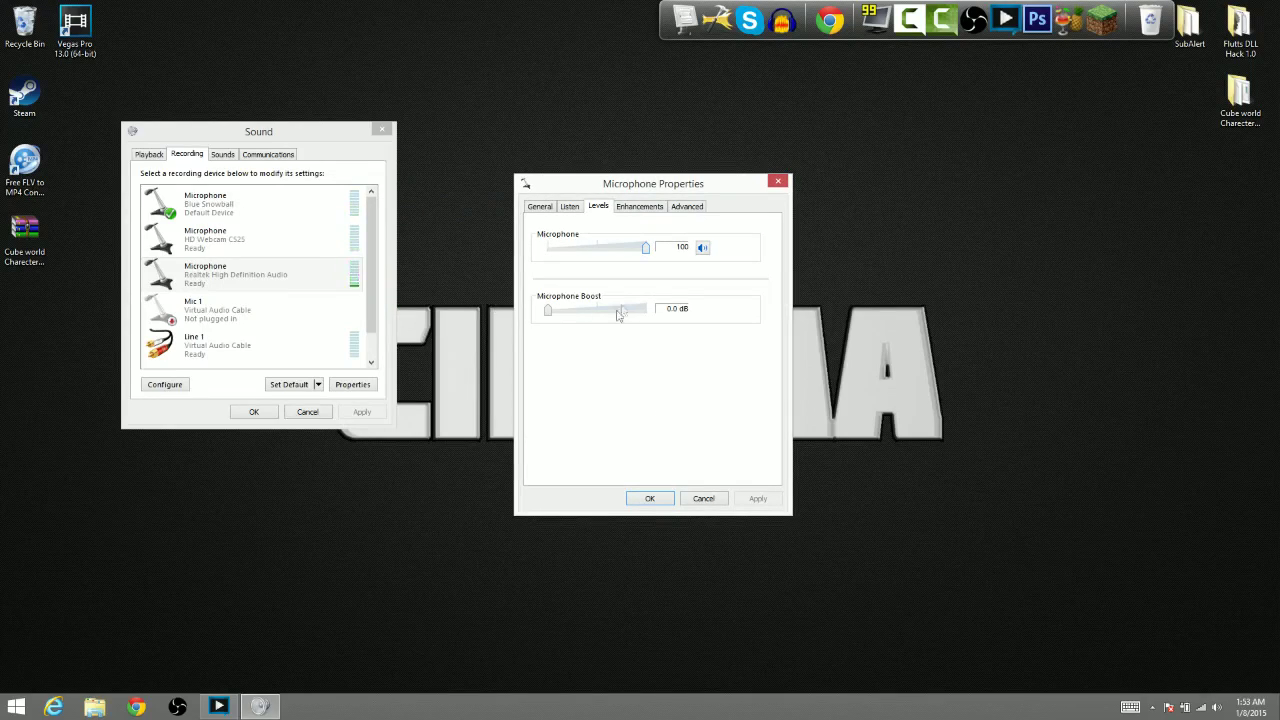
Review the Realtek microphone's enhancements, then close its properties and the Sound dialog.
left_click(640, 206)
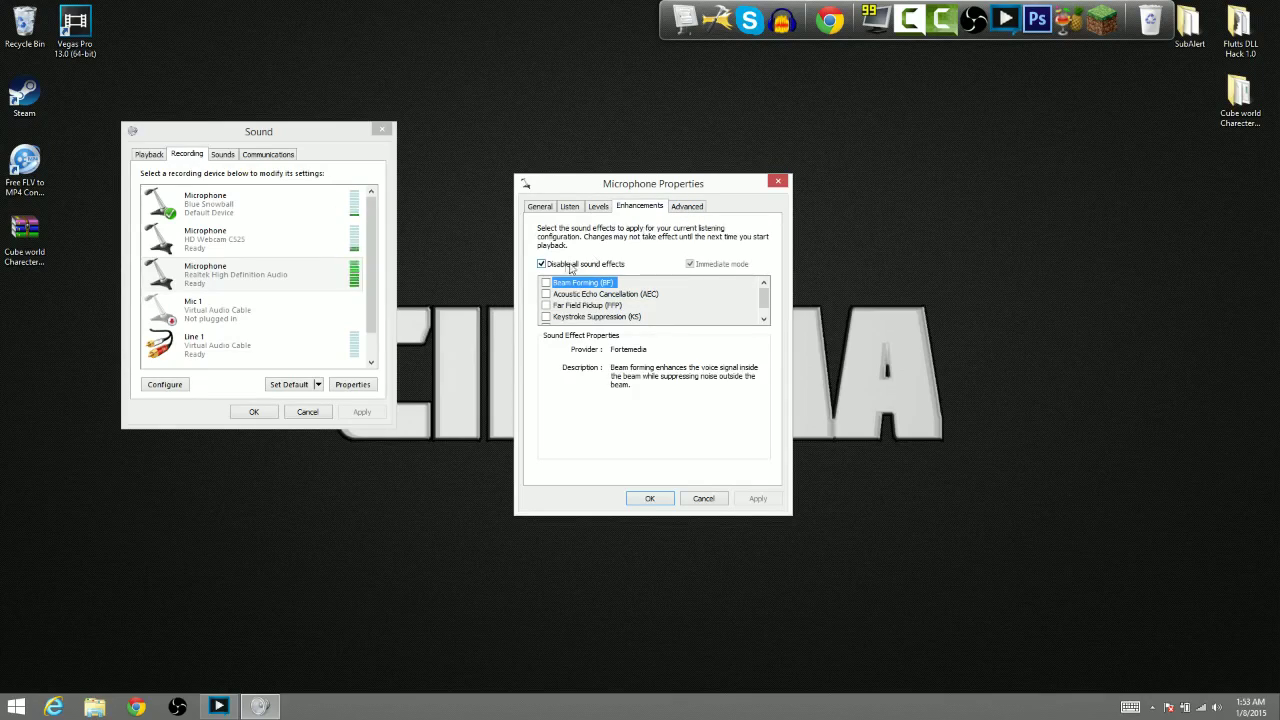
left_click(649, 498)
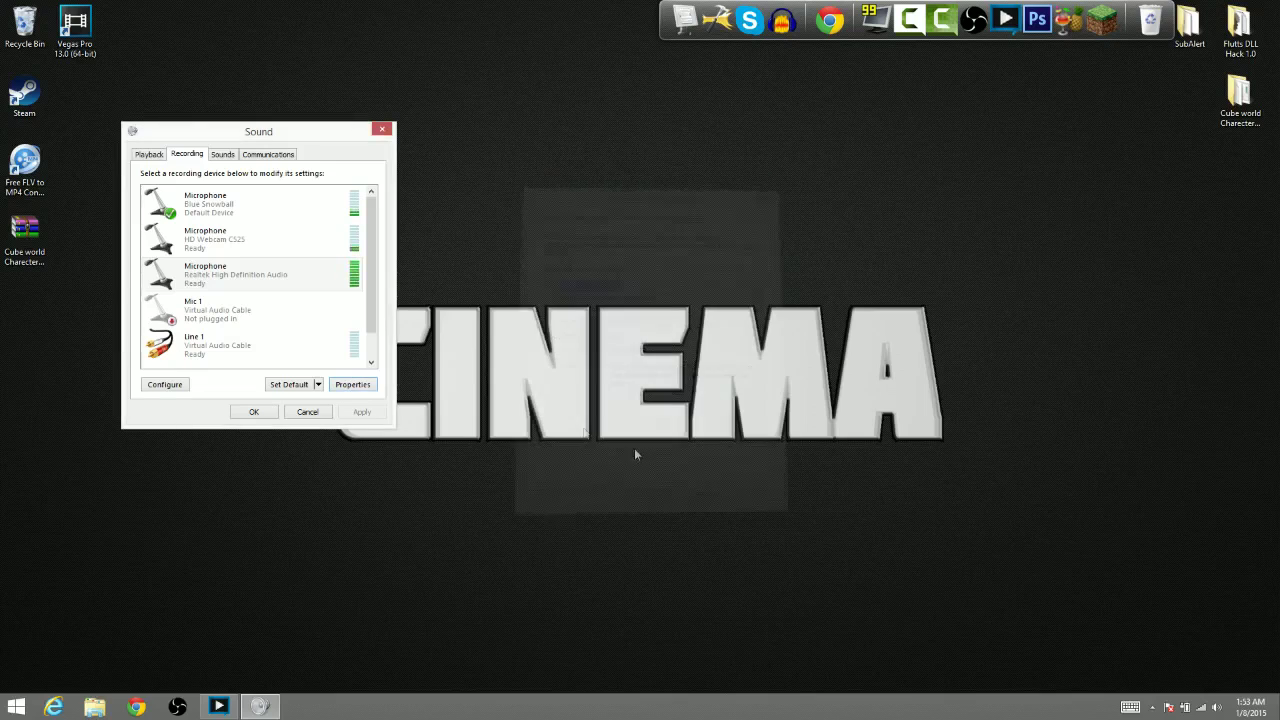
left_click(383, 131)
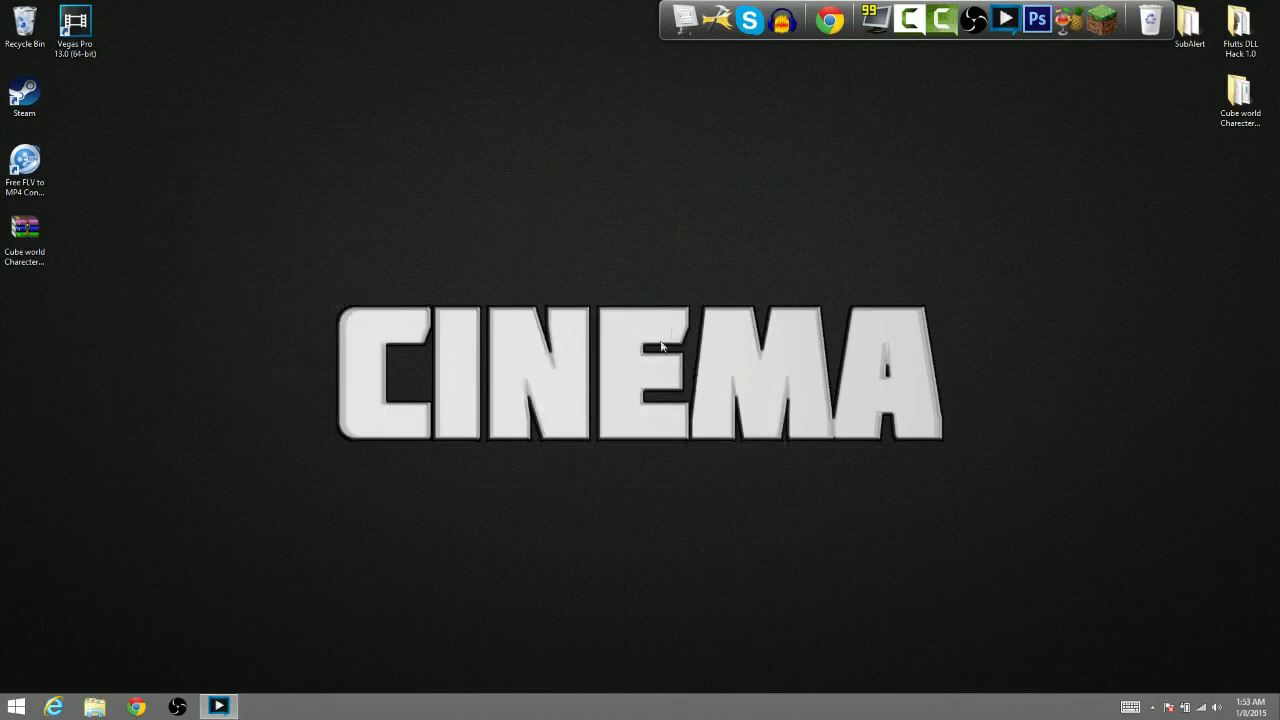
Launch Audacity and record a roughly seven-second stereo microphone track.
left_click(785, 45)
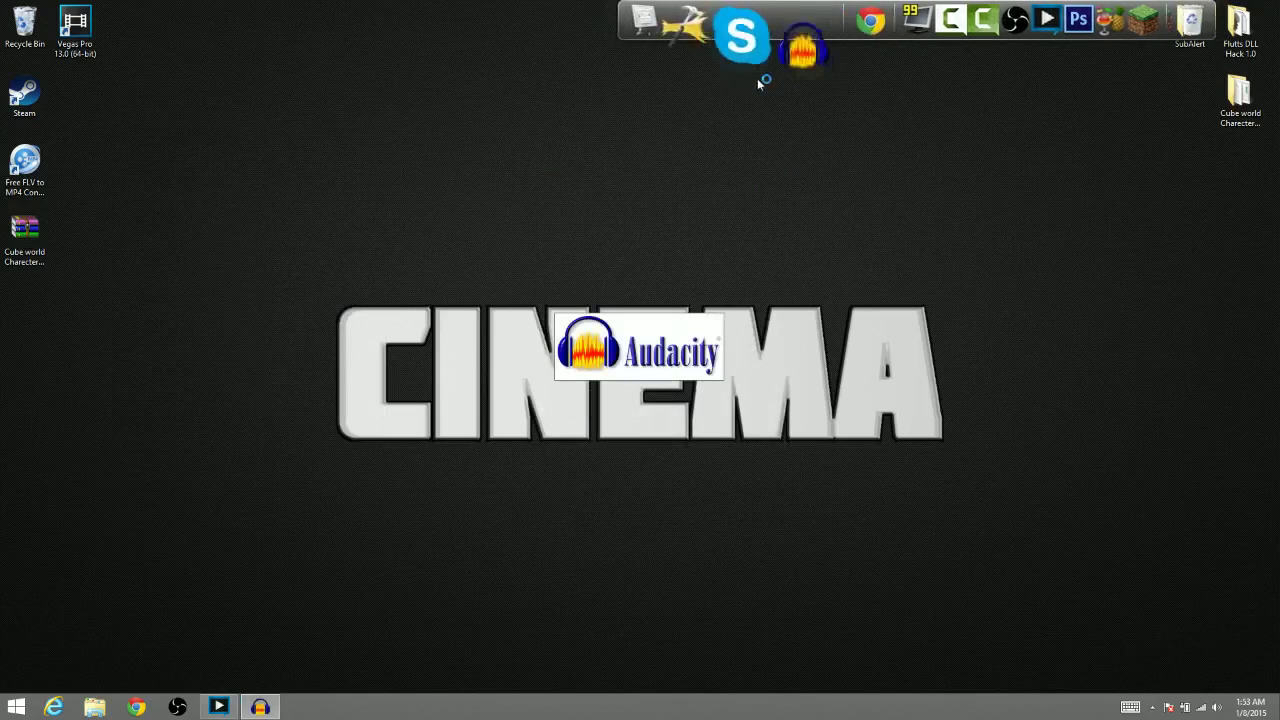
mouse_move(731, 113)
left_mouse_down()
mouse_move(703, 77)
mouse_move(740, 136)
left_mouse_up()
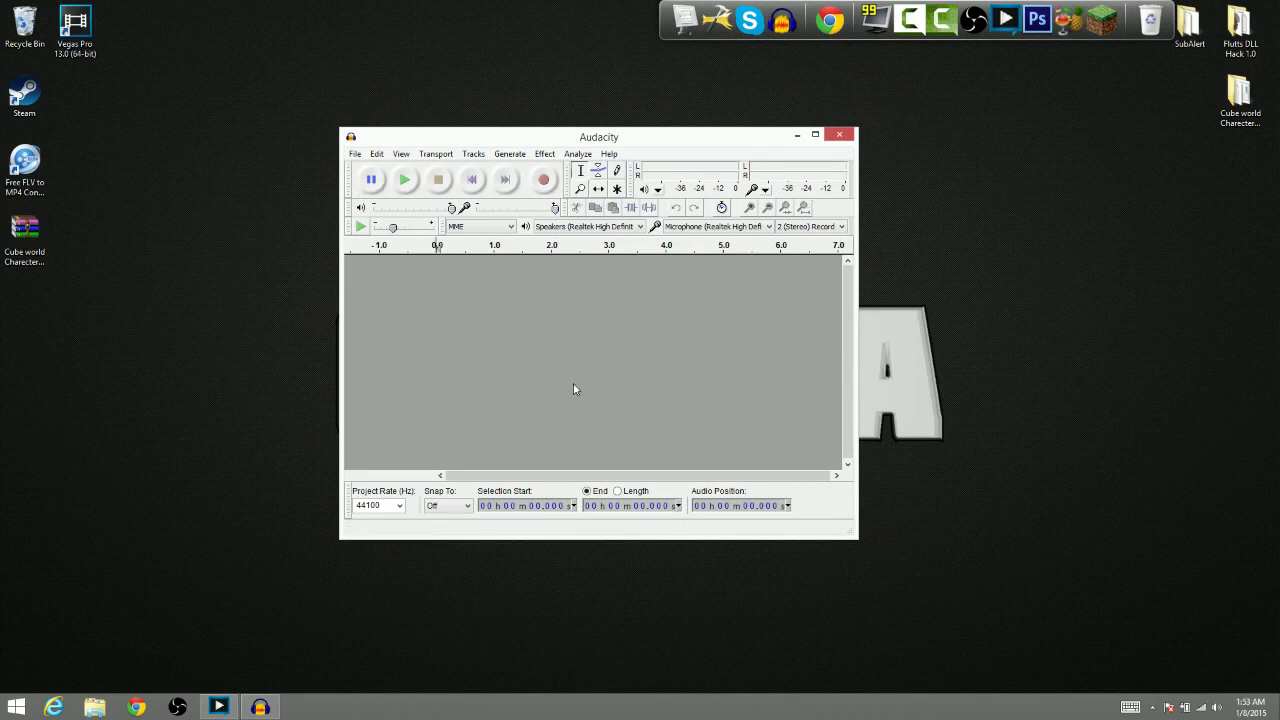
left_click(545, 179)
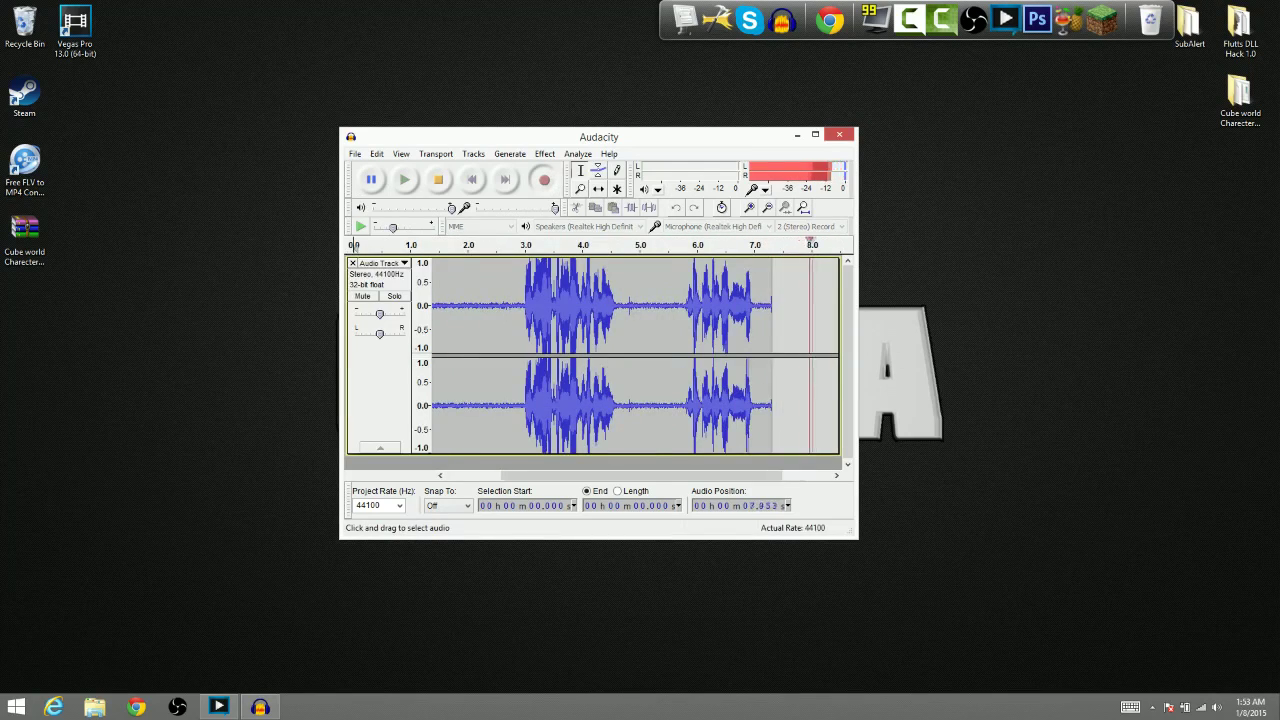
left_click(438, 179)
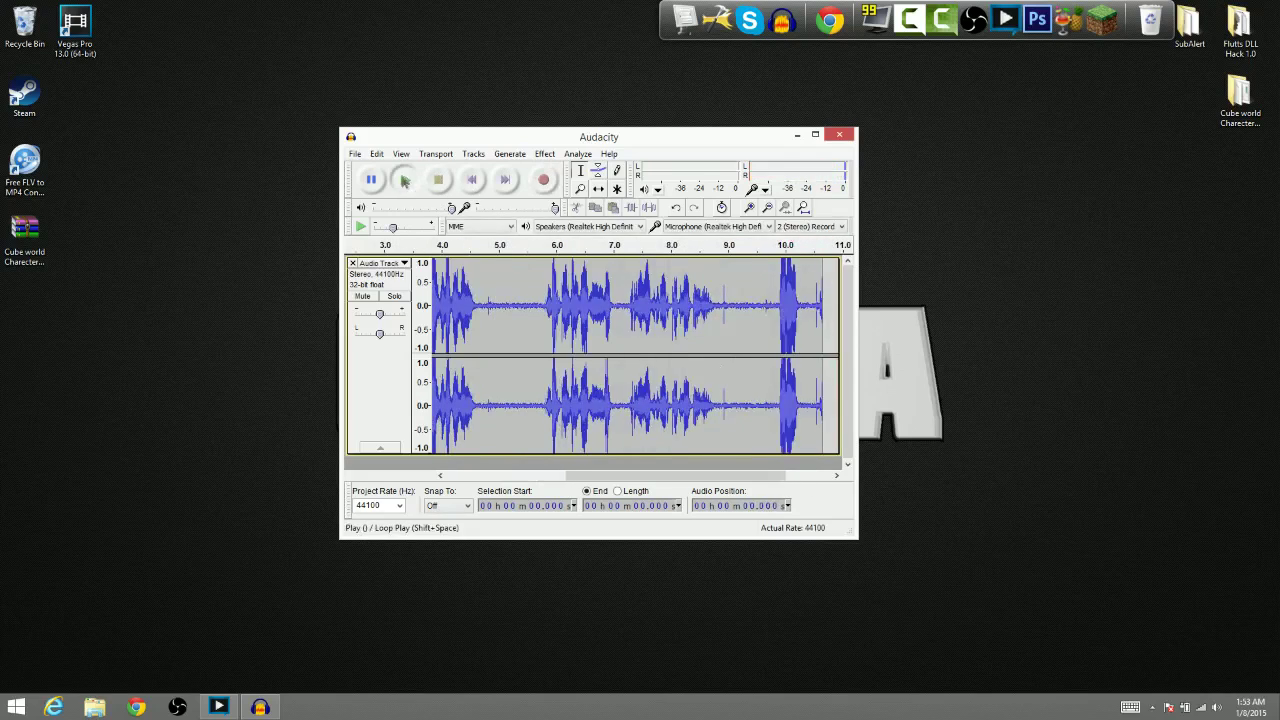
Play back the recording, then select a noise-only stretch near the track start.
left_click(404, 179)
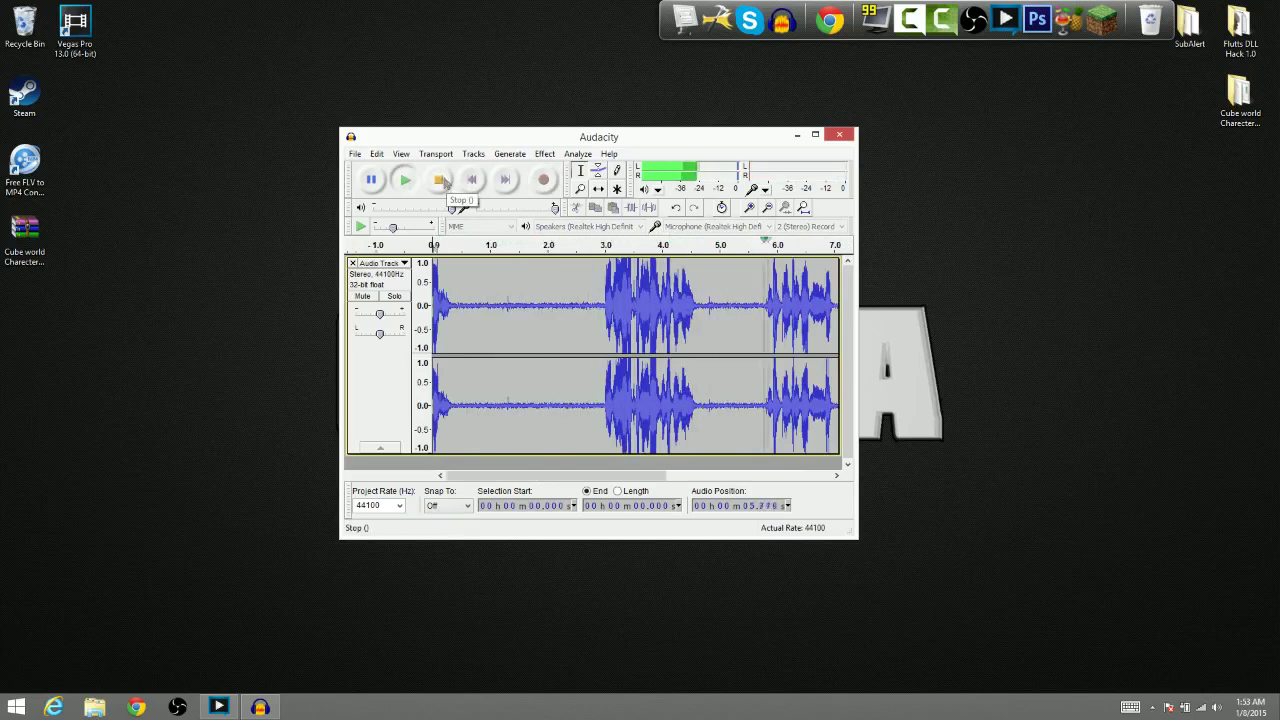
left_click(446, 182)
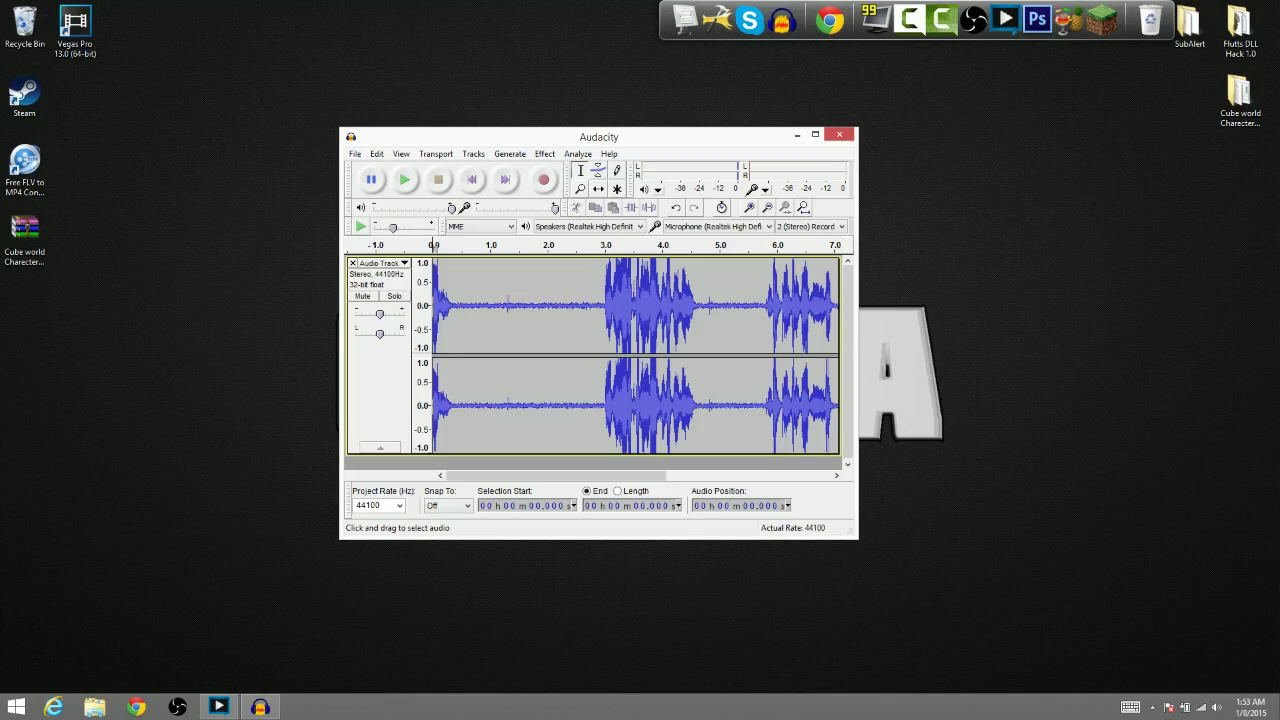
left_click_drag(466, 305, 548, 307)
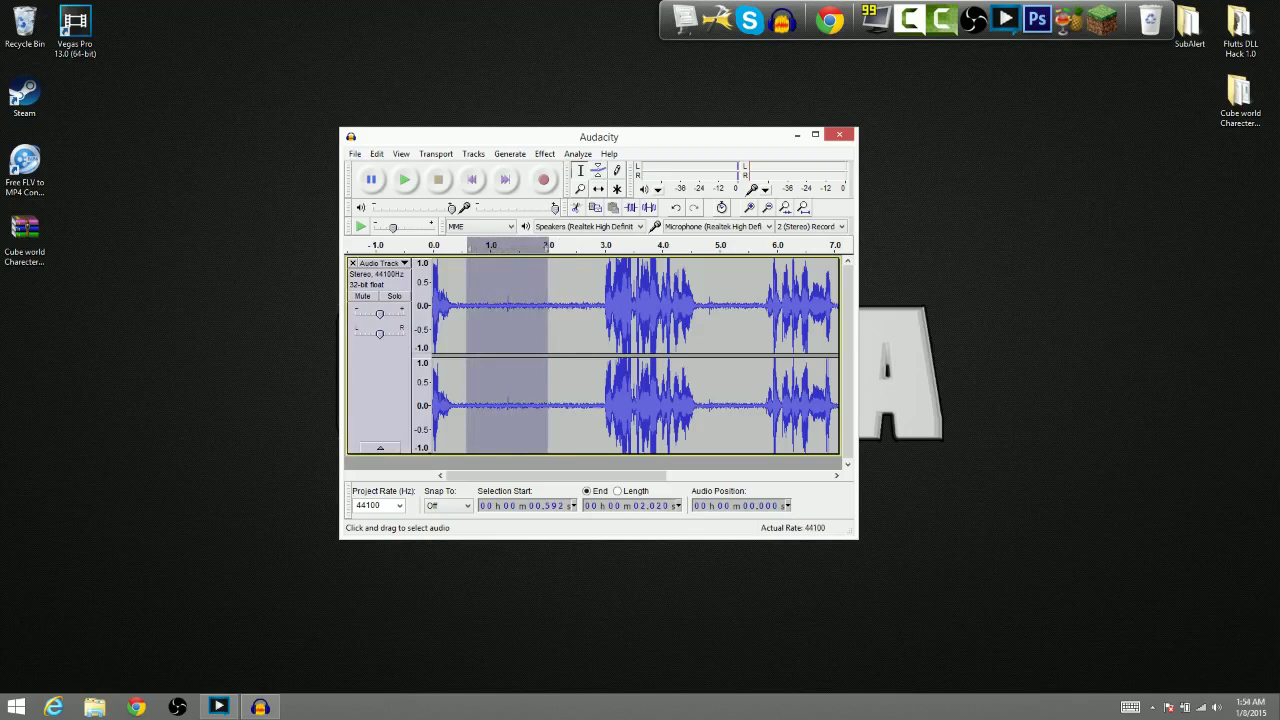
Capture a Noise Removal noise profile from the quiet selection.
left_click(544, 154)
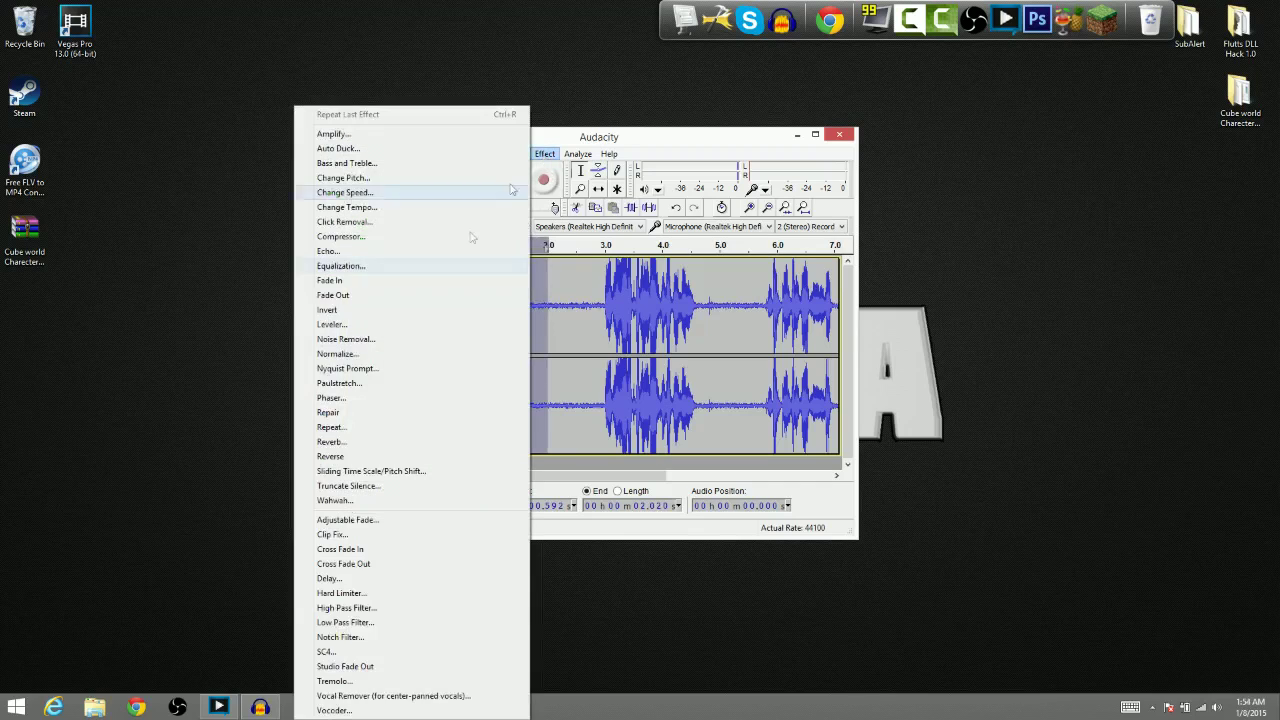
left_click(414, 341)
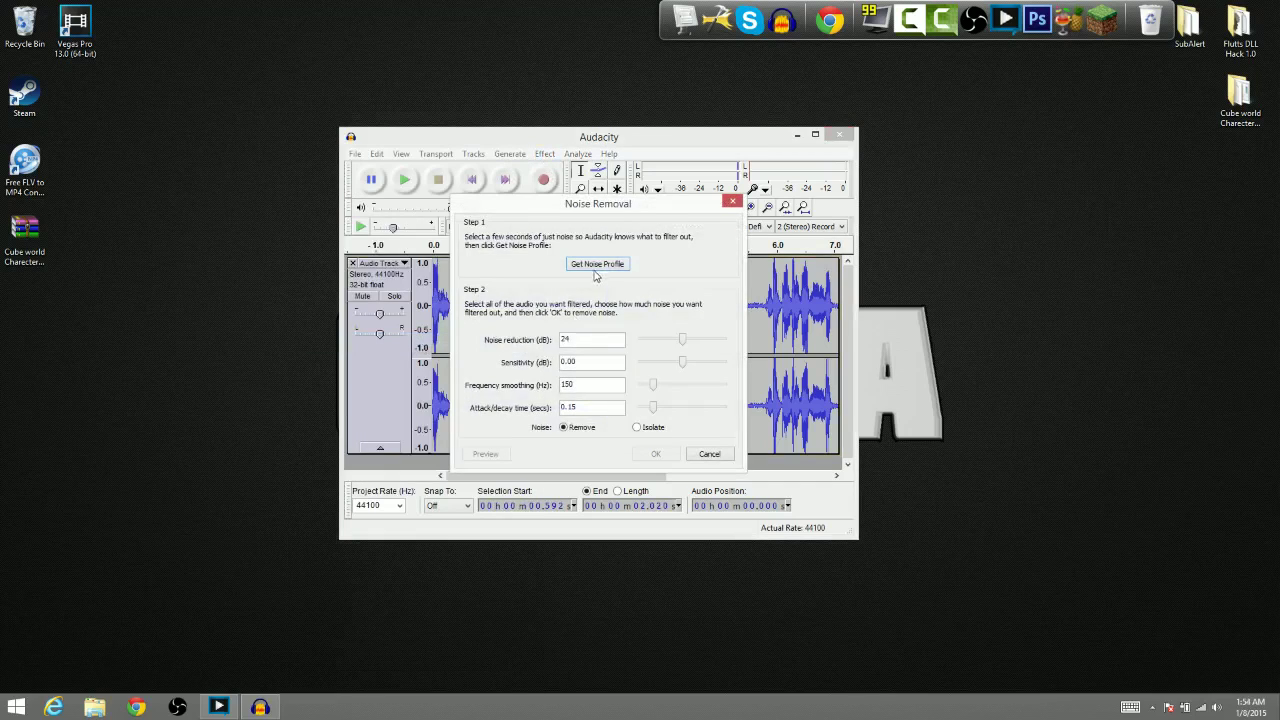
left_click(595, 266)
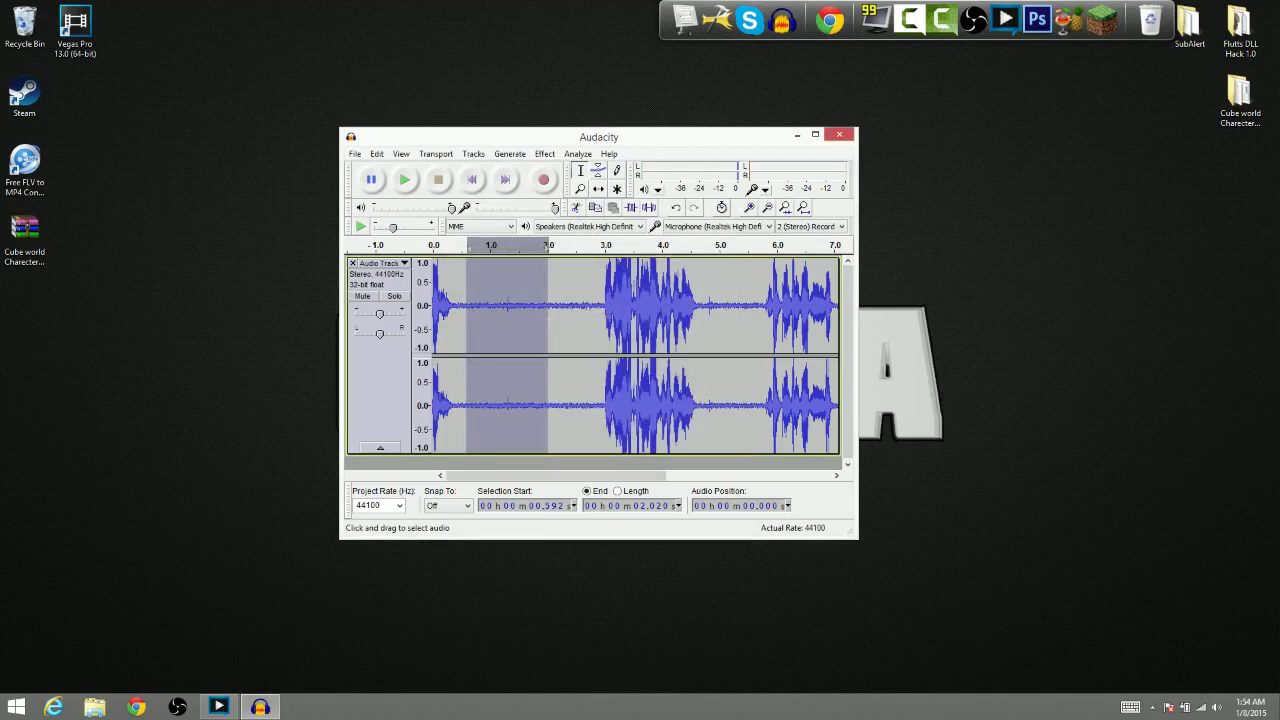
Apply Noise Removal to the whole track, then select a quiet stretch around one second.
key("ctrl+a")
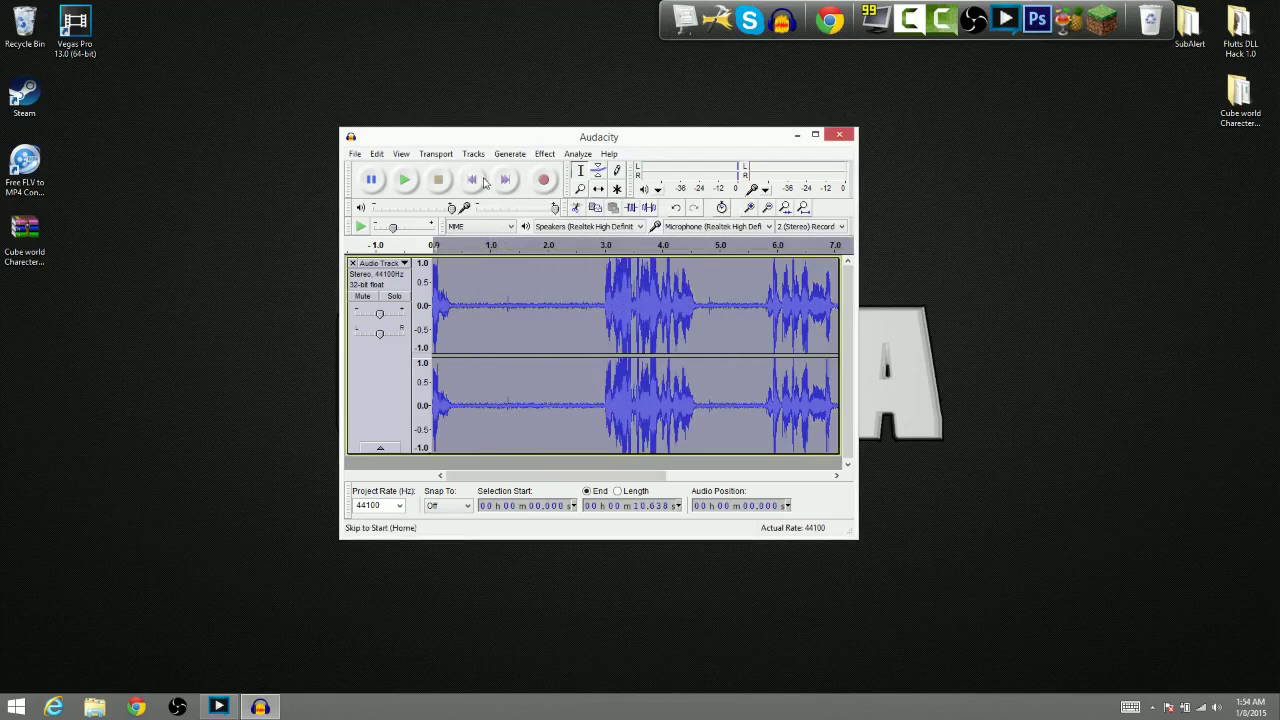
left_click(547, 161)
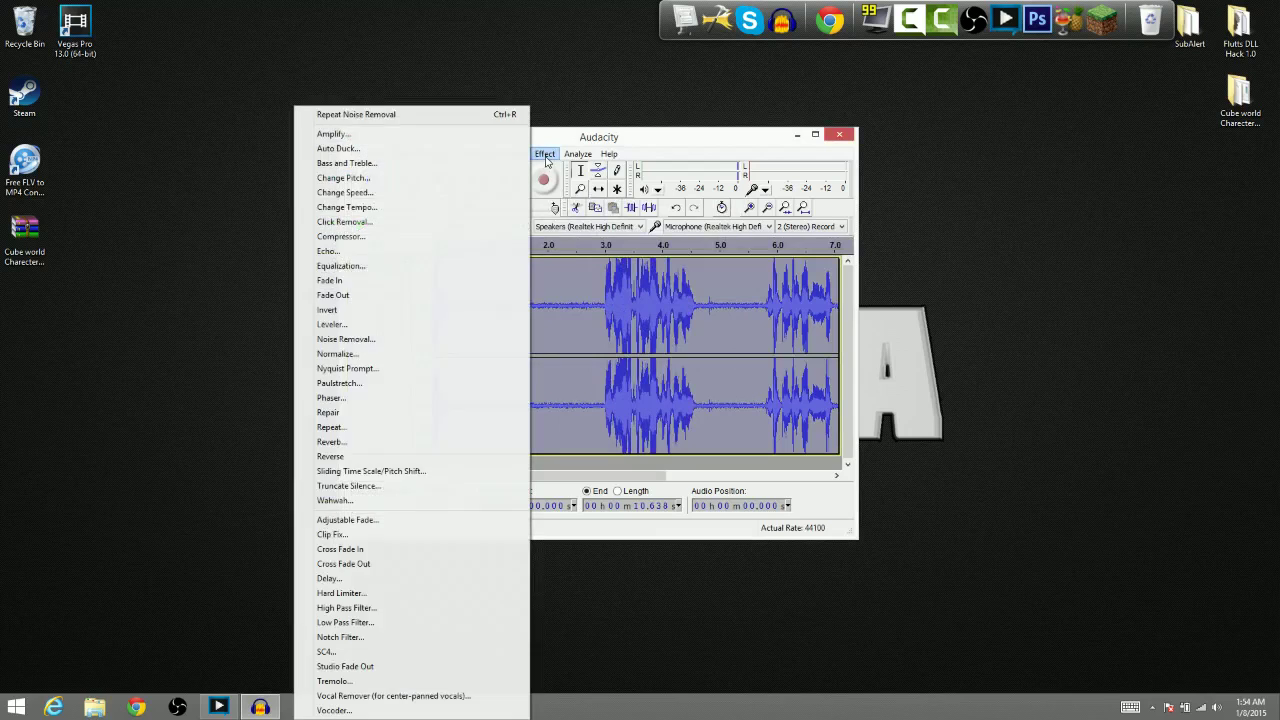
left_click(410, 345)
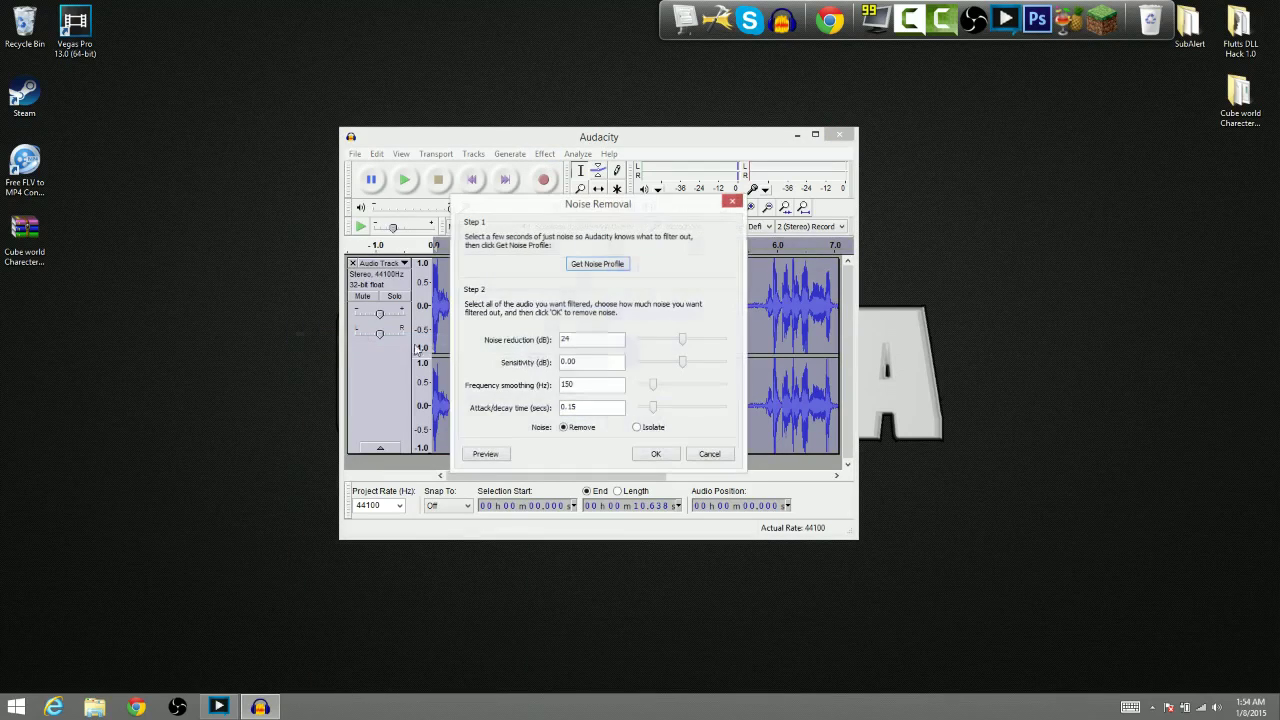
left_click(645, 455)
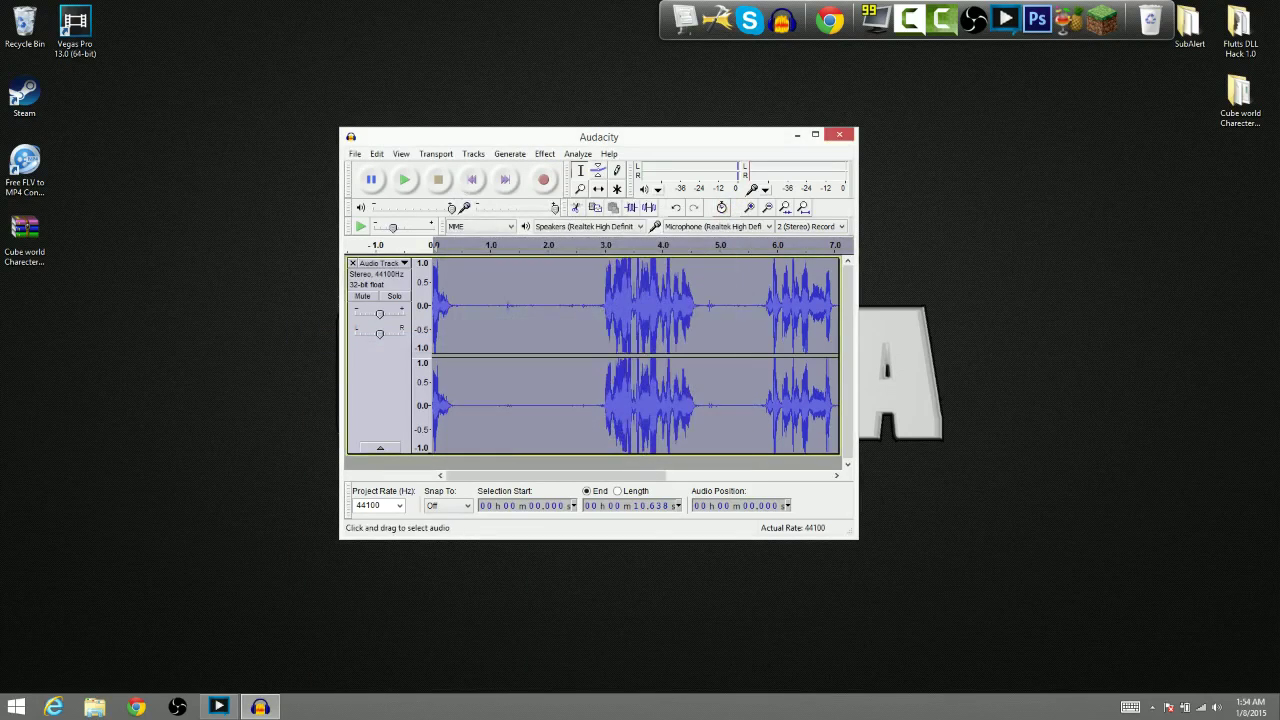
left_click_drag(482, 305, 519, 305)
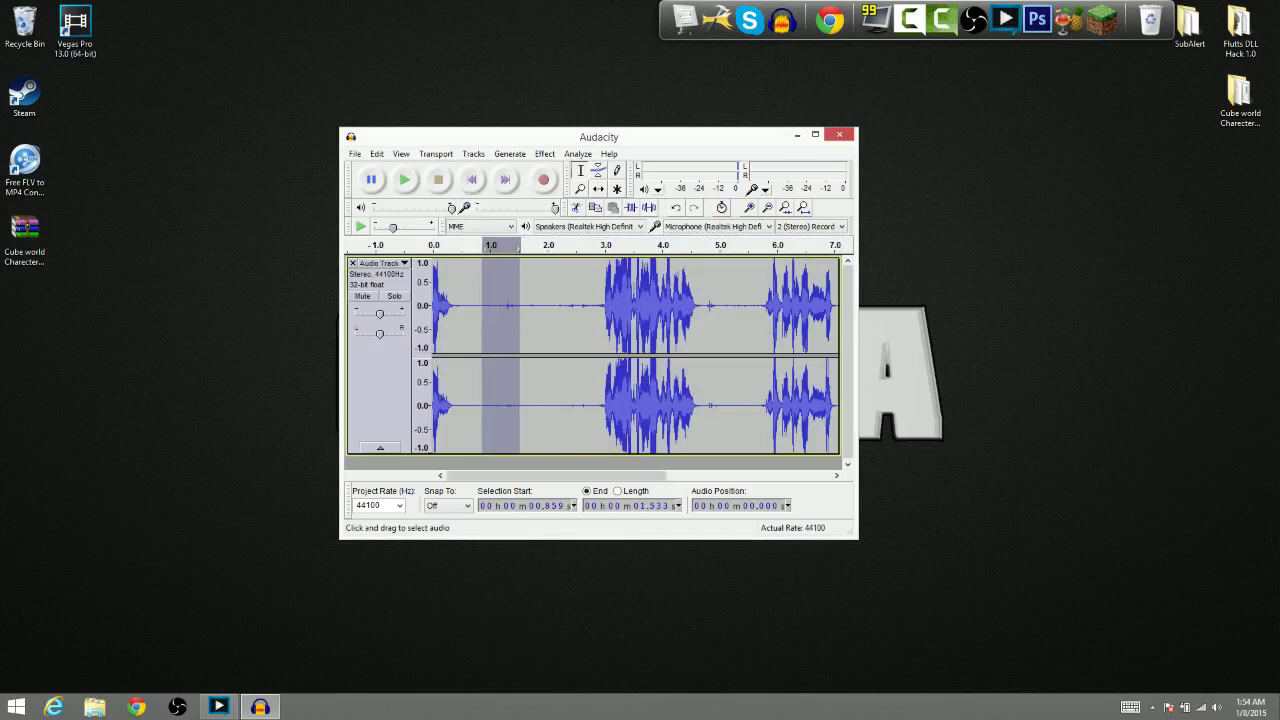
Start saving the project, acknowledge the warning, then cancel Save As.
key("ctrl+s")
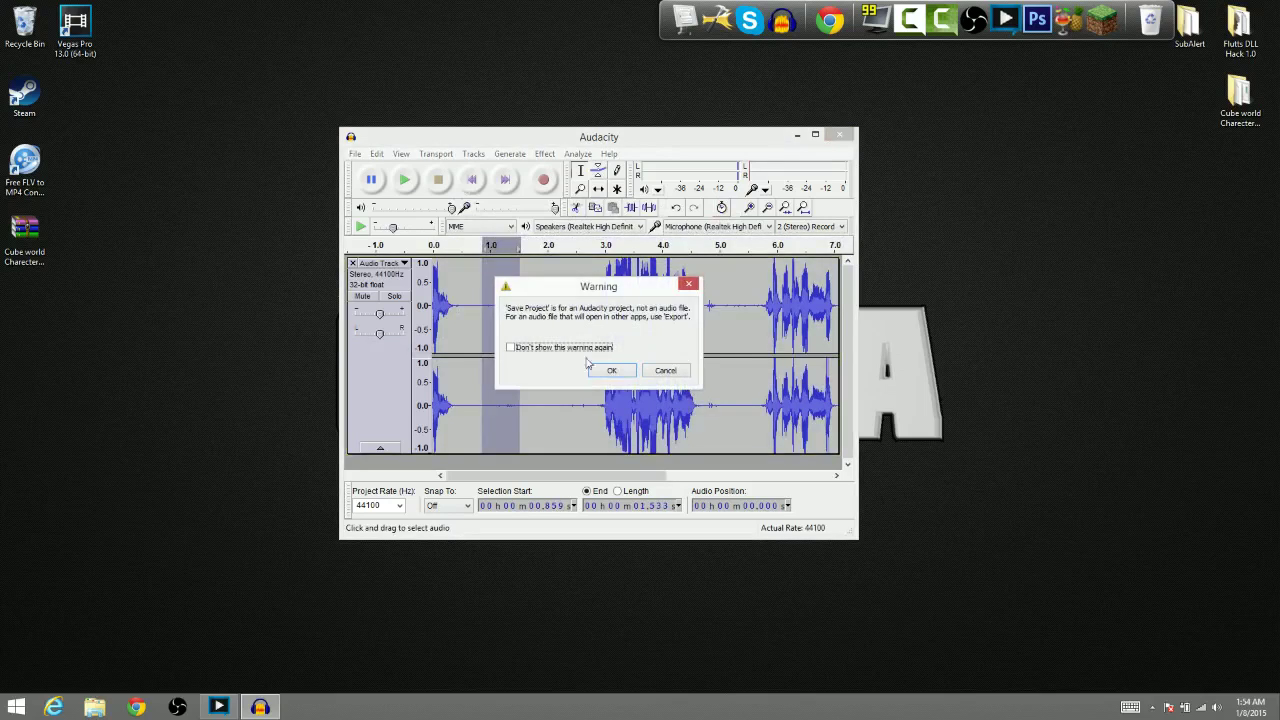
left_click(607, 372)
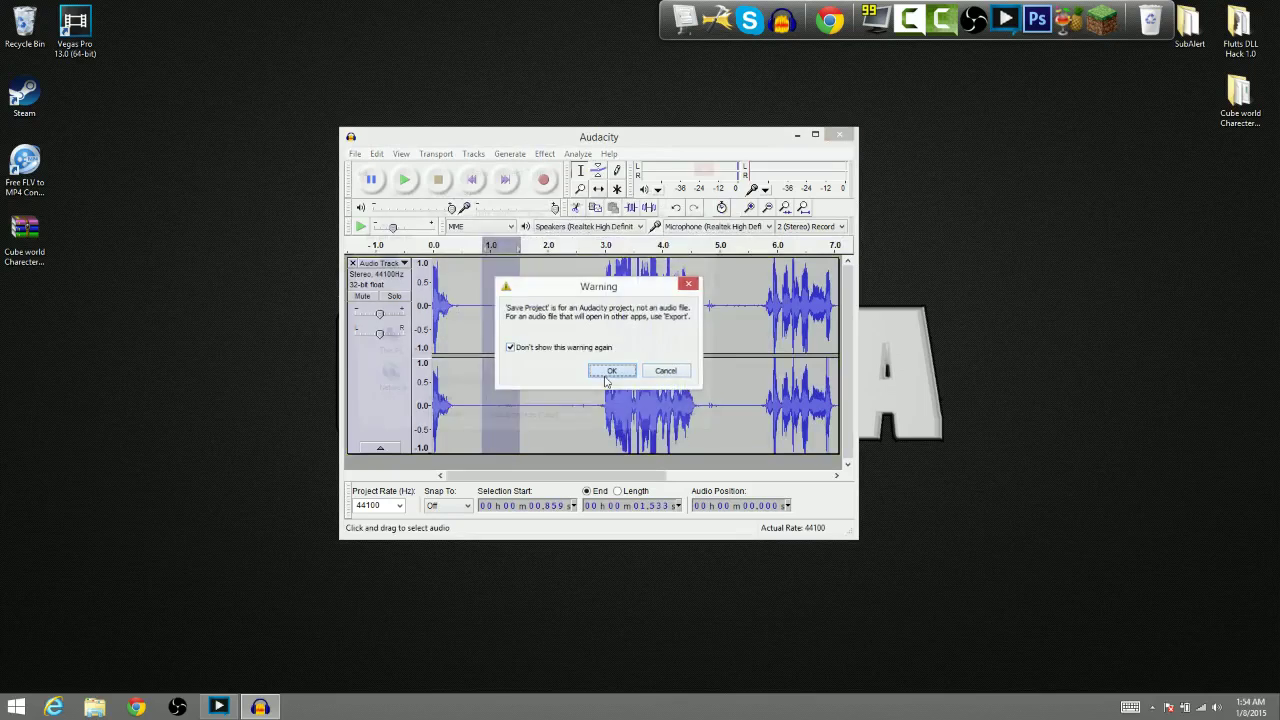
left_click(707, 172)
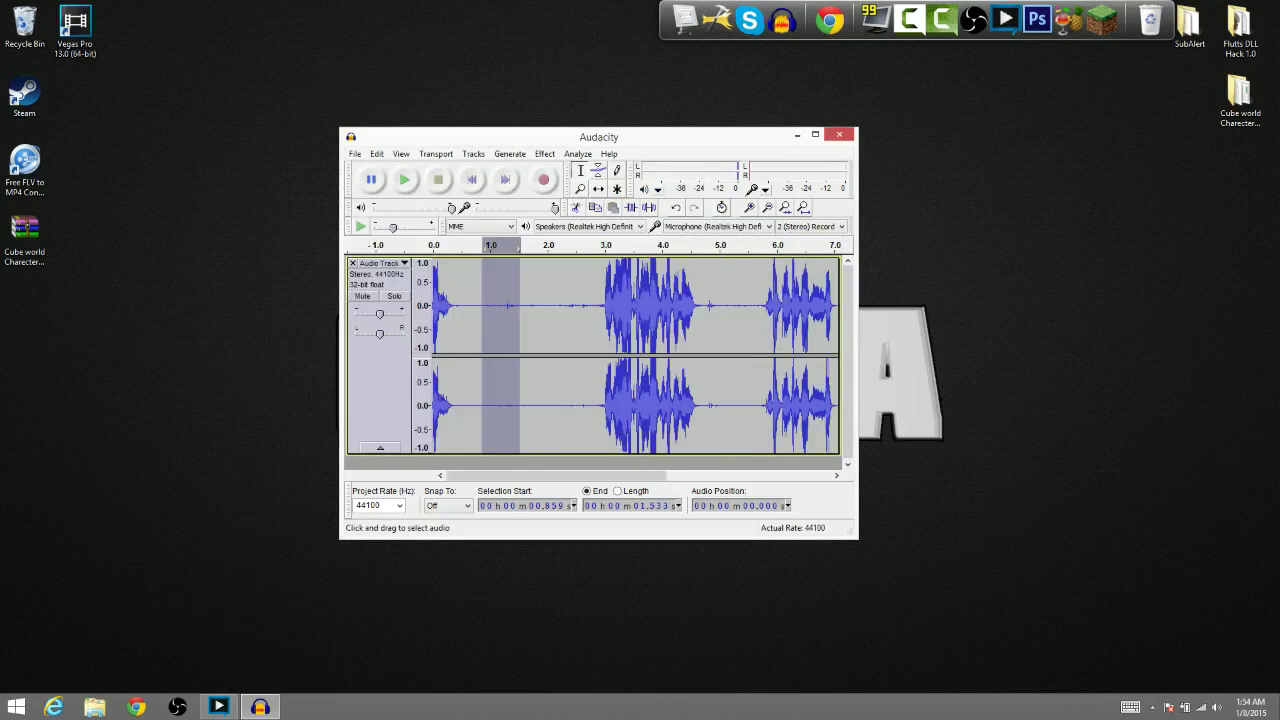
Play the whole noise-reduced track, stop it, and close Audacity.
key("ctrl+a")
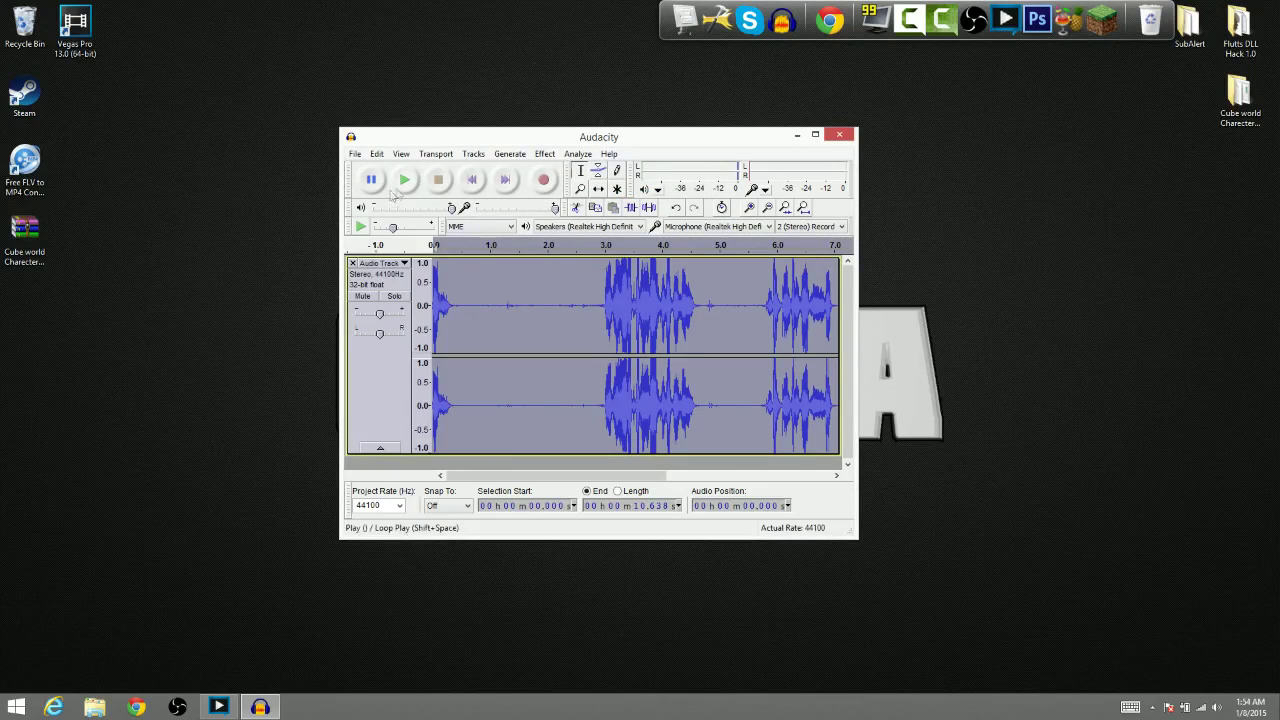
left_click(405, 180)
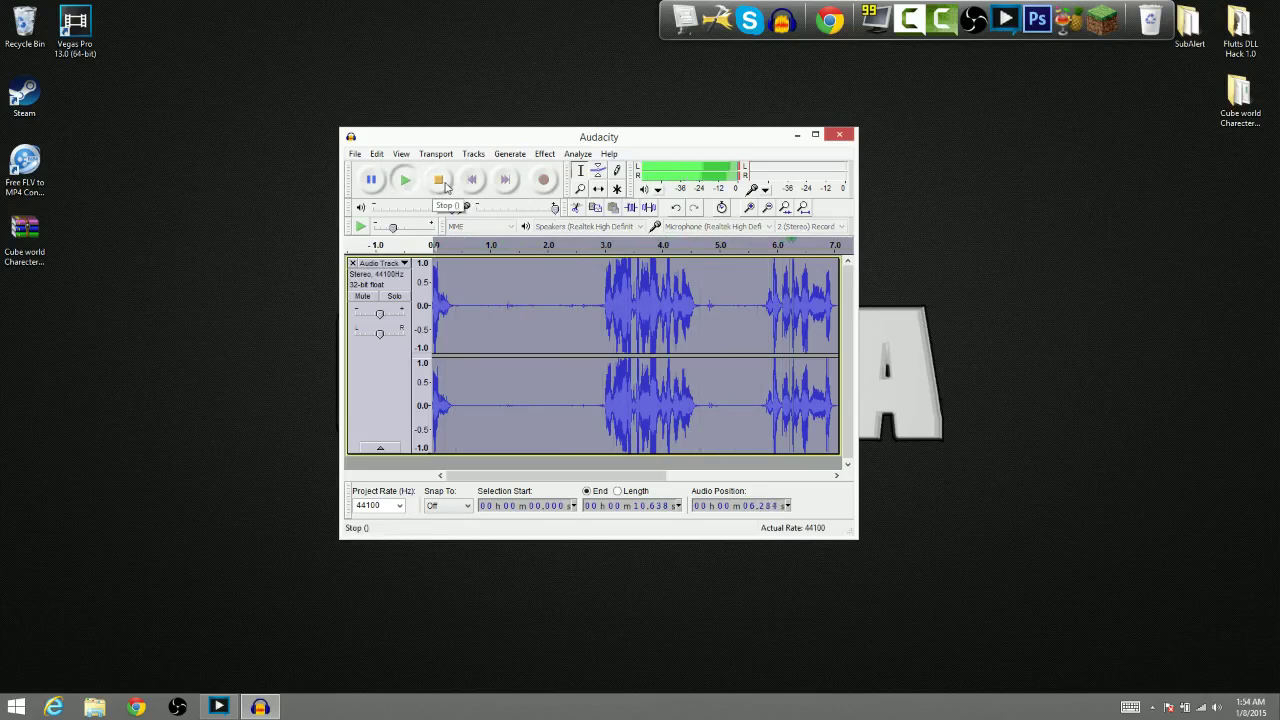
left_click(438, 179)
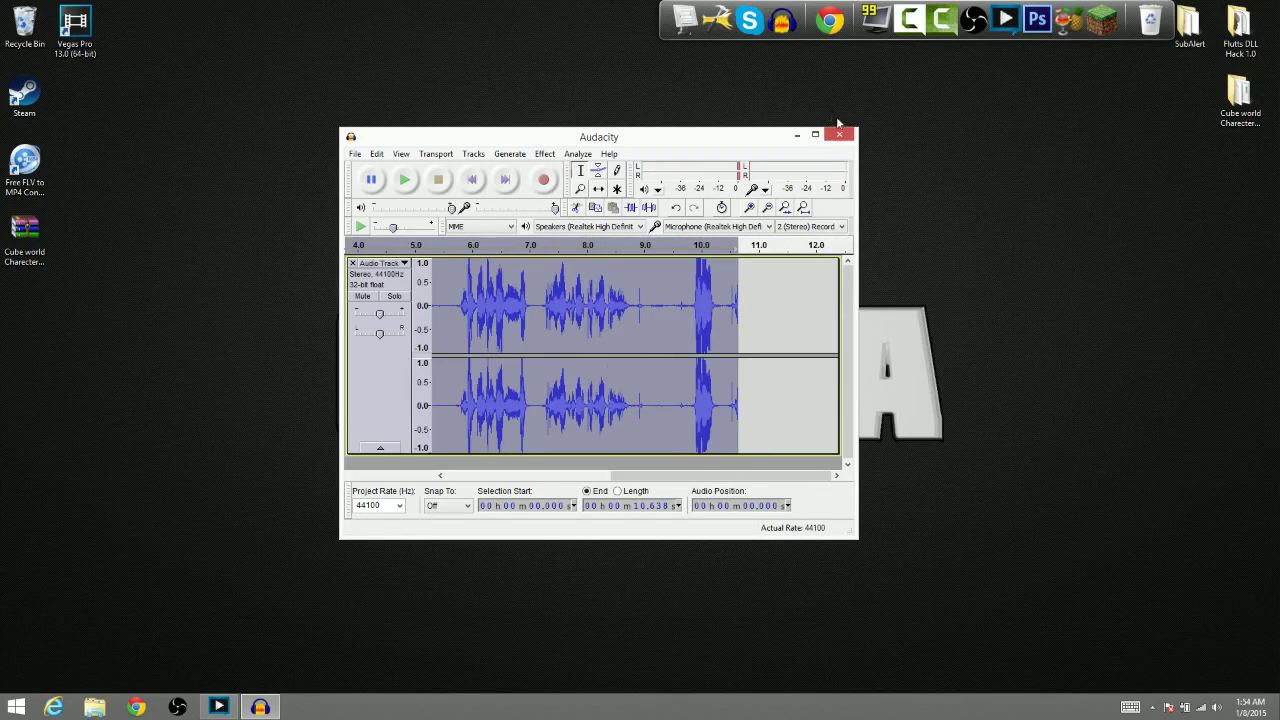
left_click(845, 136)
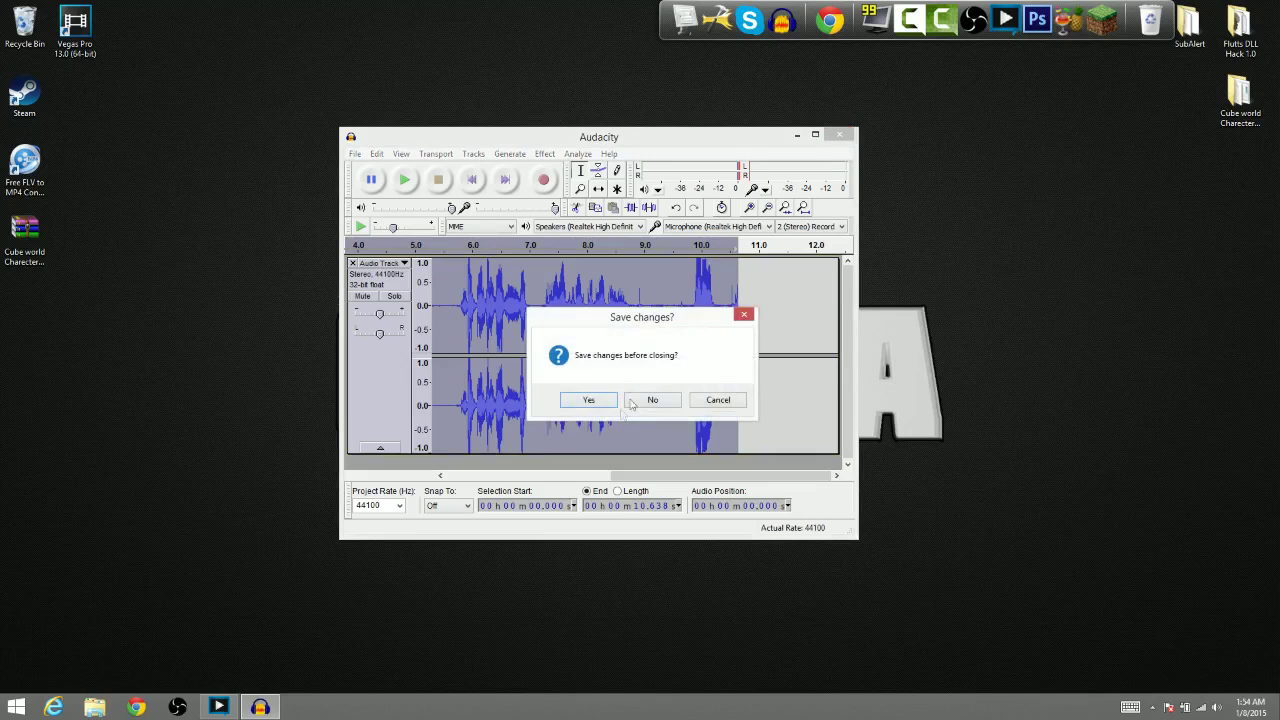
Answer No to the 'Save changes?' prompt so Audacity closes unsaved.
left_click(636, 400)
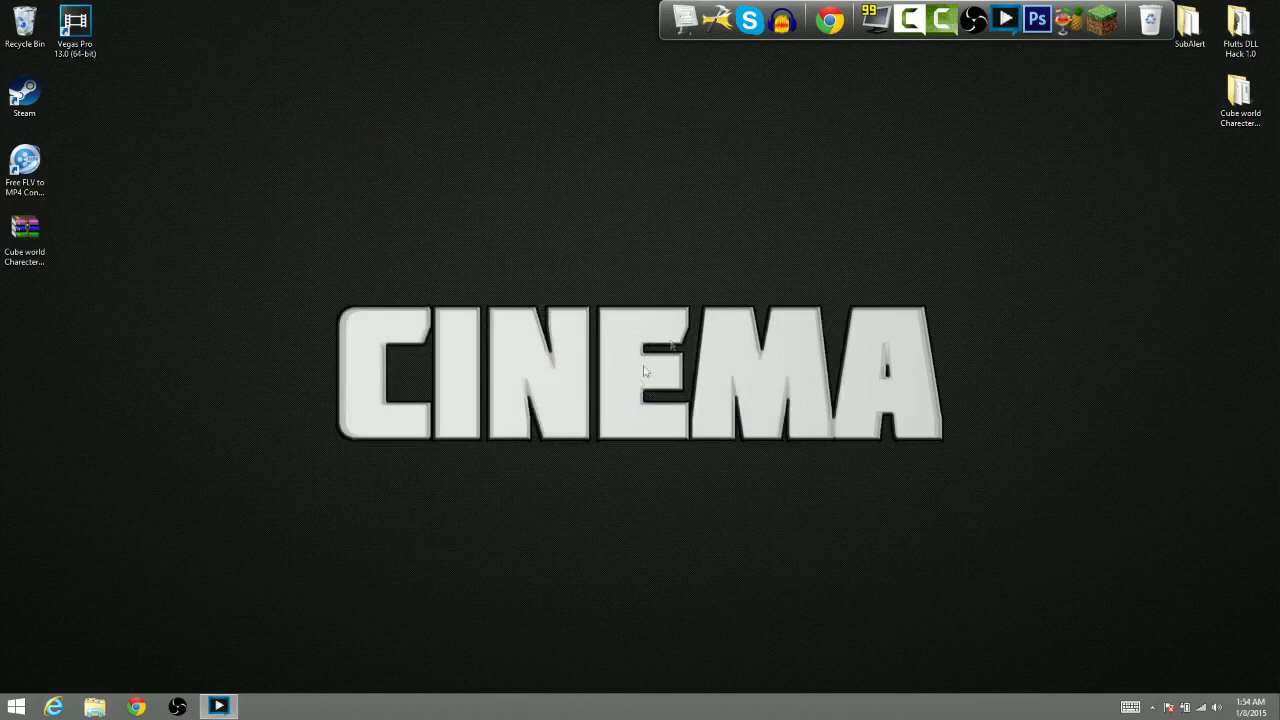